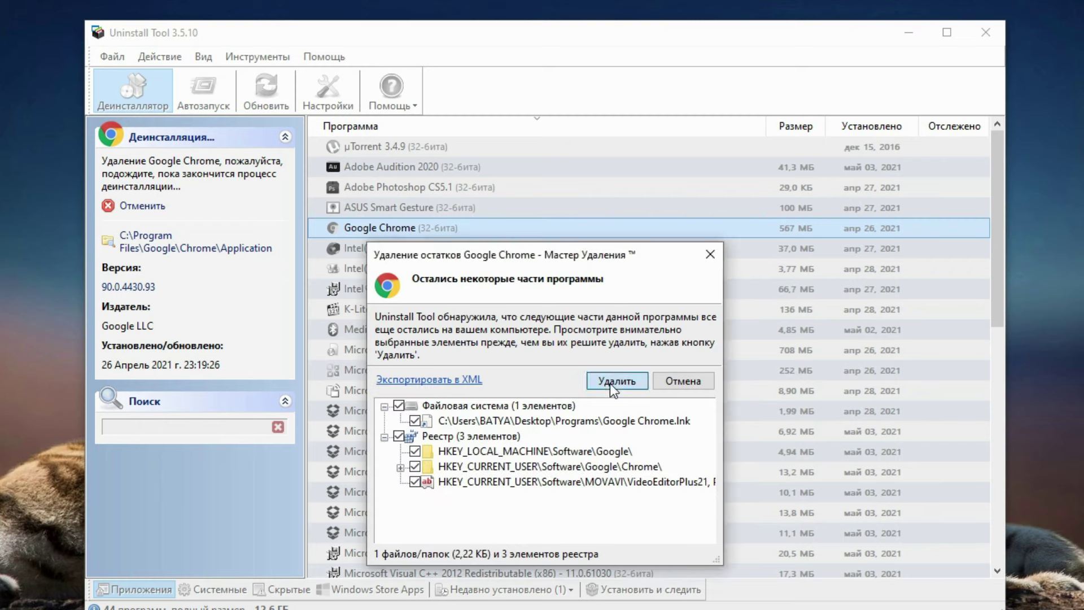
Delete all detected Google Chrome leftovers, files and registry entries, and close the removal wizard.
{"action": "left_click", "coordinate": [611, 384]}
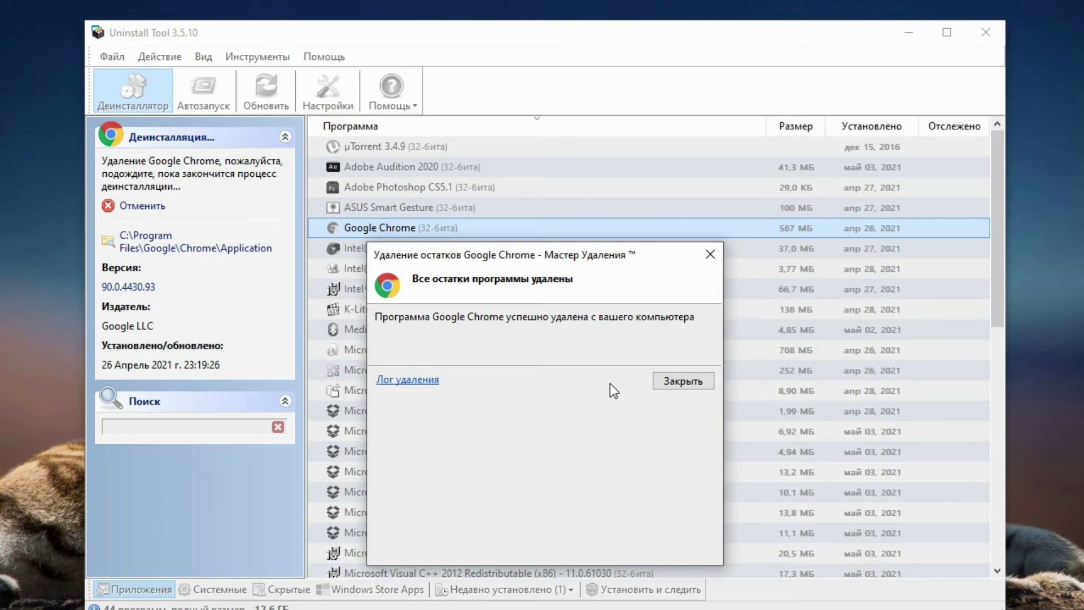
{"action": "left_click", "coordinate": [658, 382]}
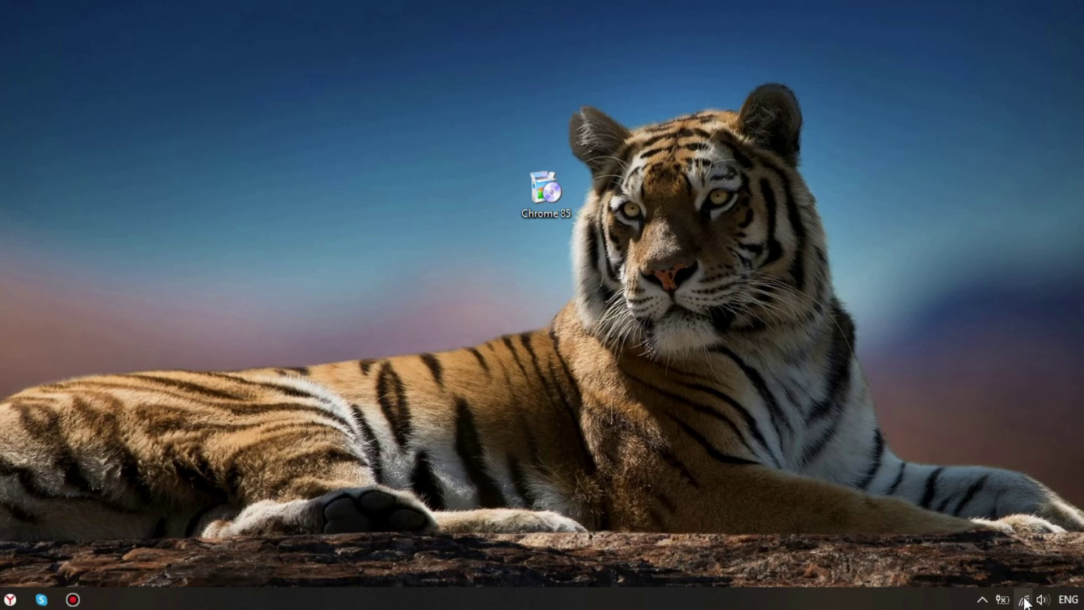
Disconnect the computer from the WiFi network and run the Chrome 85 installer from the desktop.
{"action": "left_click", "coordinate": [1024, 601]}
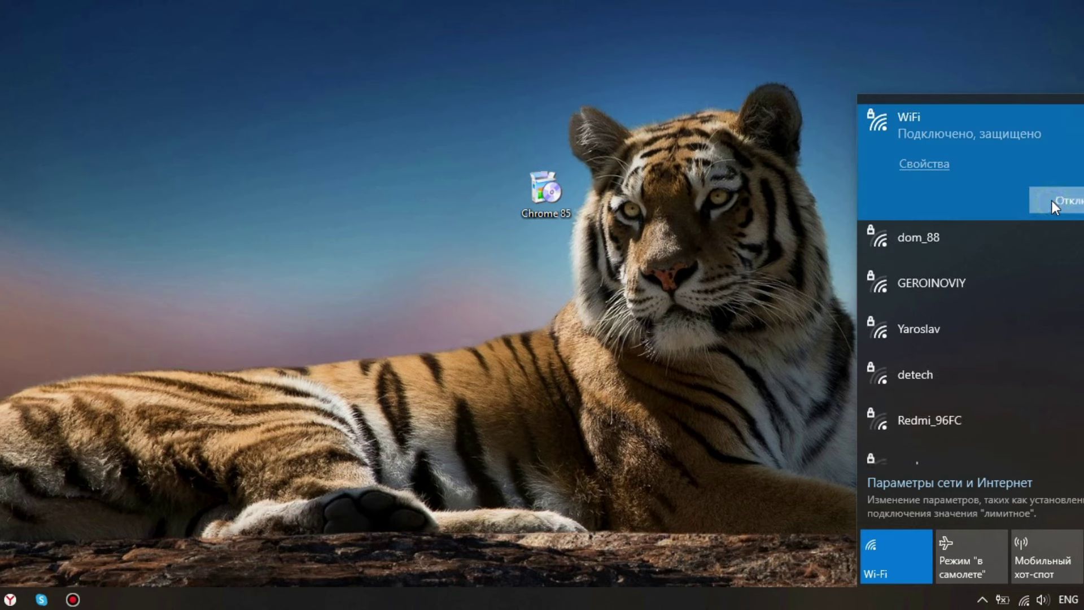
{"action": "left_click", "coordinate": [1052, 201]}
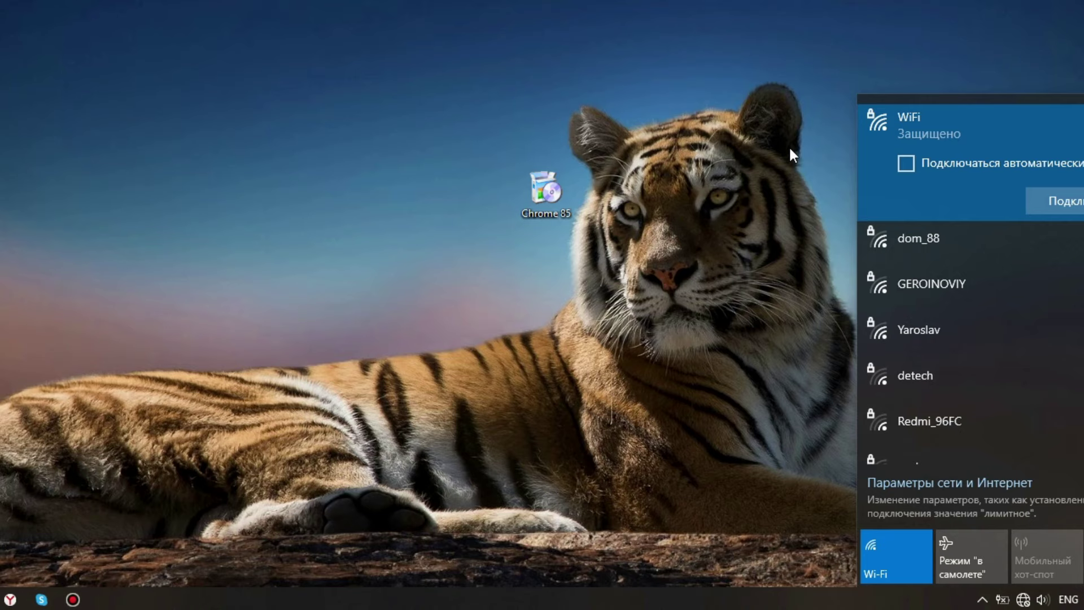
{"action": "left_click", "coordinate": [788, 146]}
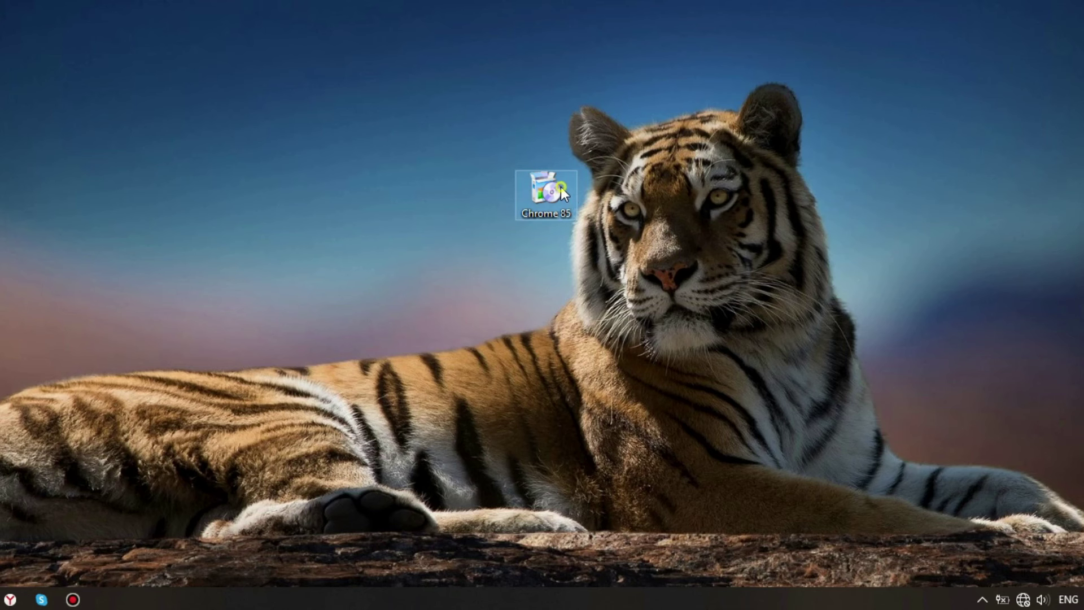
{"action": "double_click", "coordinate": [561, 189]}
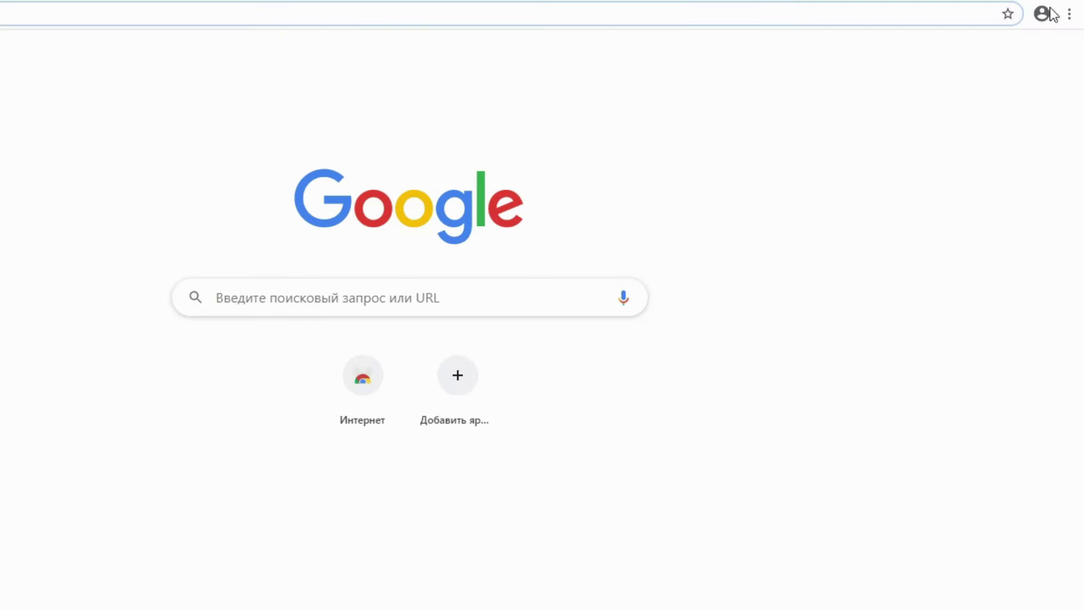
Open the About Chrome page in the browser settings and check the installed version number and update status.
{"action": "left_click", "coordinate": [1071, 16]}
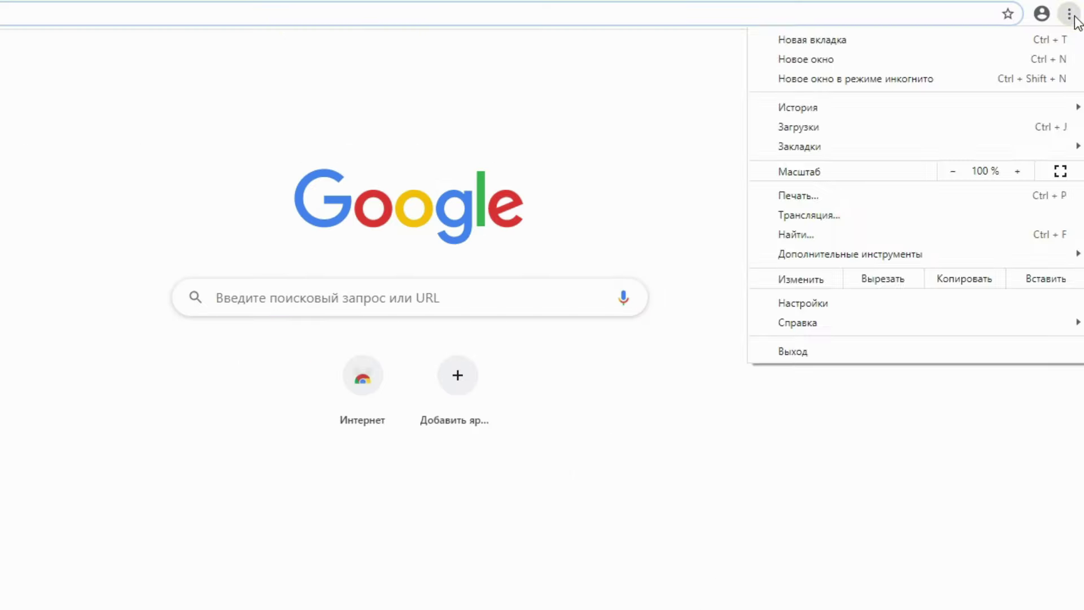
{"action": "left_click", "coordinate": [861, 307]}
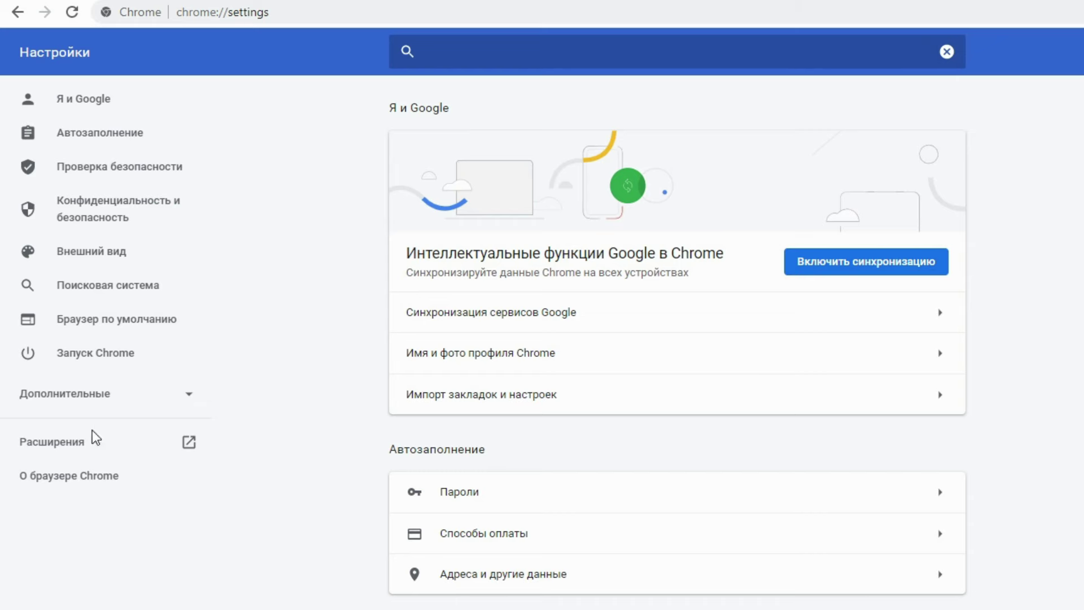
{"action": "left_click", "coordinate": [81, 485]}
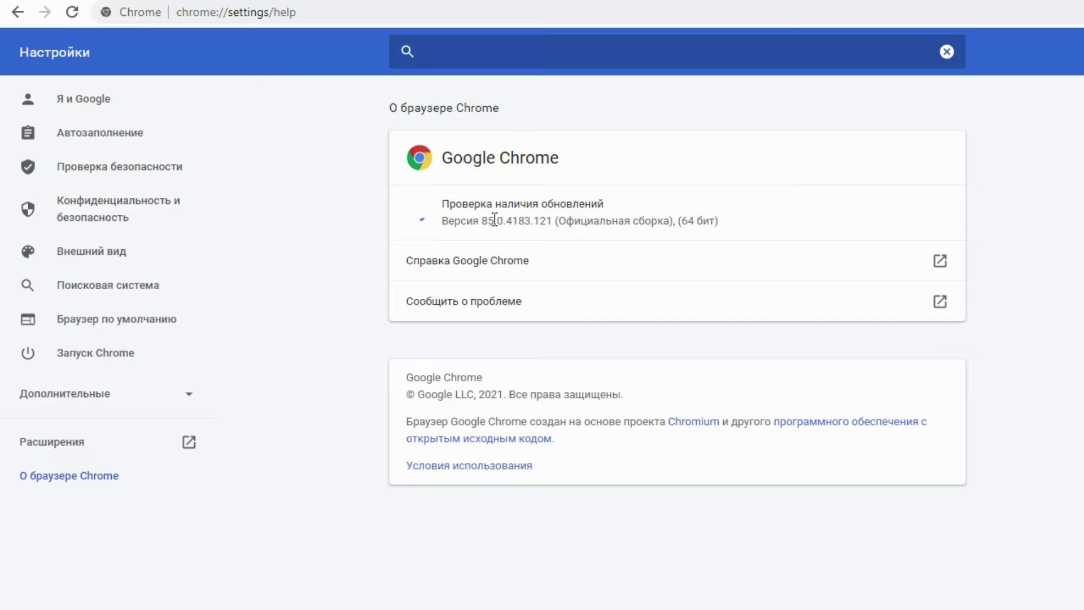
{"action": "left_click_drag", "start_coordinate": [483, 221], "coordinate": [554, 225]}
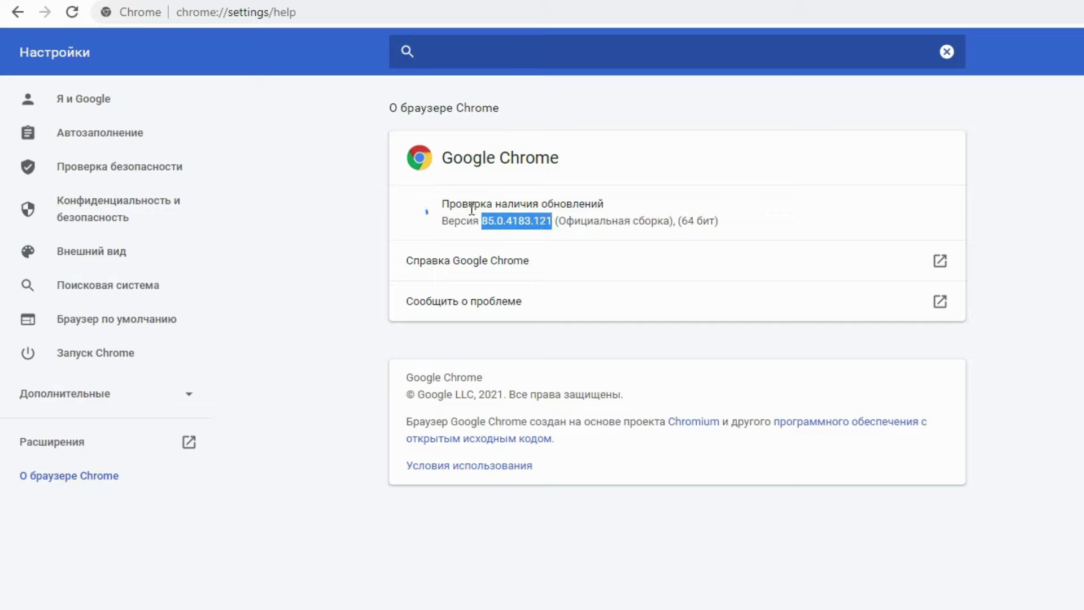
{"action": "left_click_drag", "start_coordinate": [442, 205], "coordinate": [616, 208]}
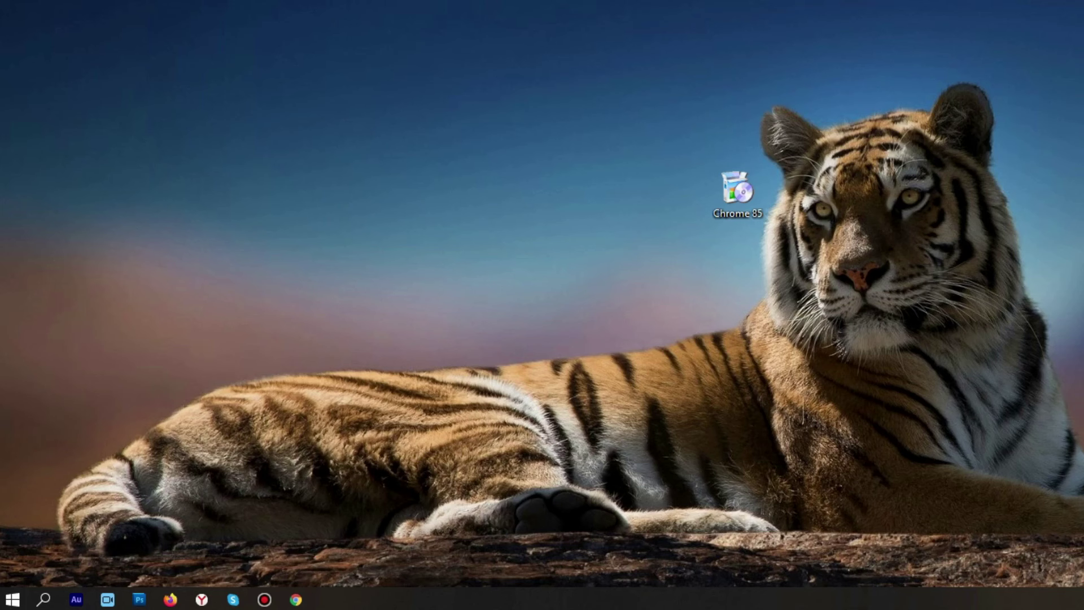
Search Windows for Планировщик заданий (Task Scheduler) and open it.
{"action": "left_click", "coordinate": [43, 599]}
{"action": "type", "text": "планиро"}
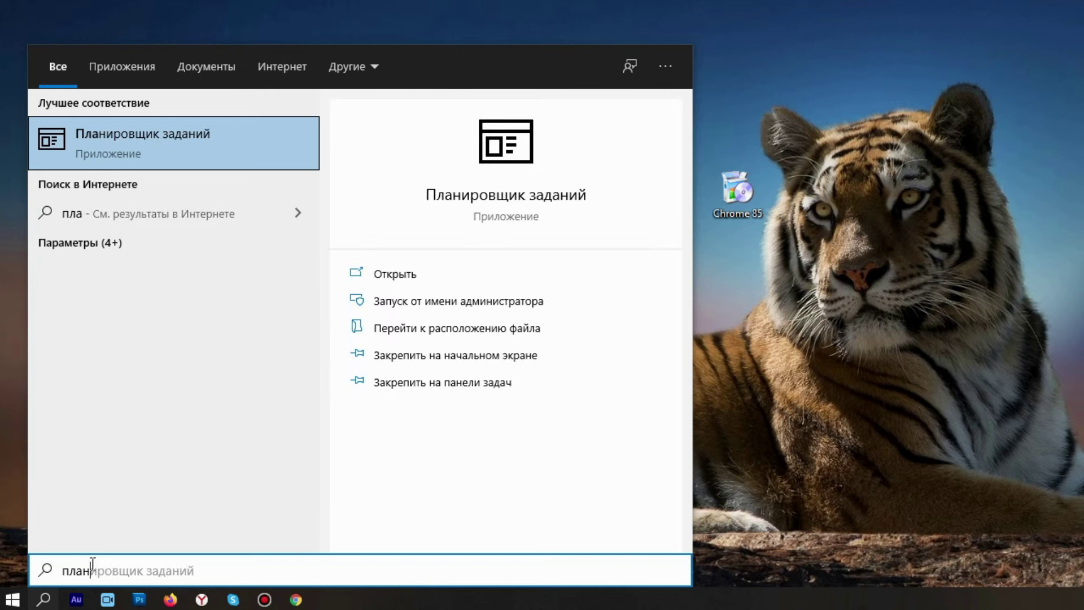
{"action": "left_click", "coordinate": [167, 157]}
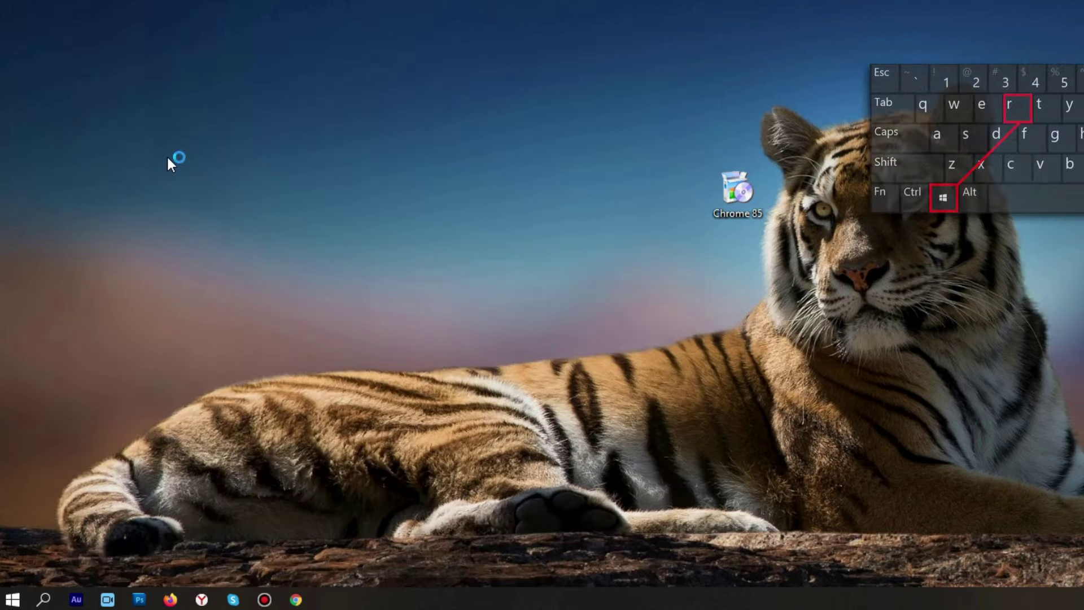
{"action": "left_click", "coordinate": [43, 600]}
{"action": "type", "text": "пла"}
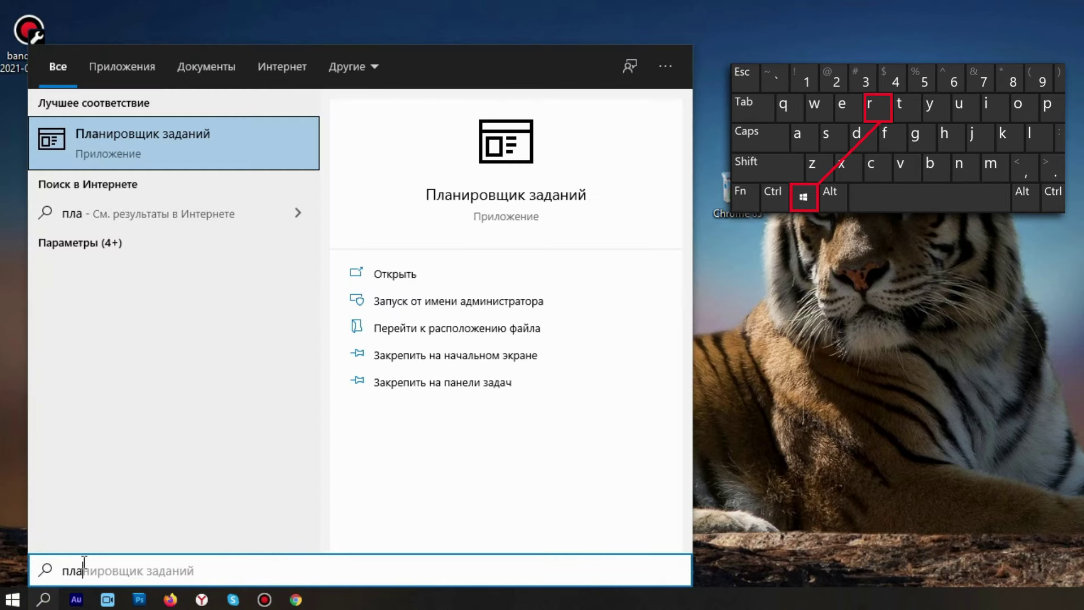
{"action": "type", "text": "ни"}
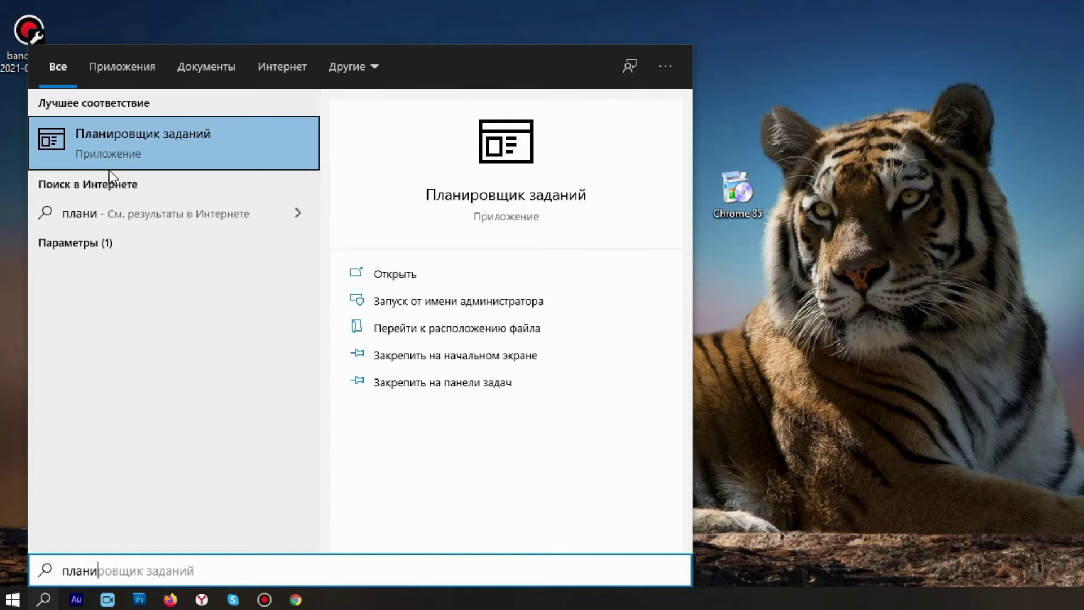
{"action": "left_click", "coordinate": [133, 142]}
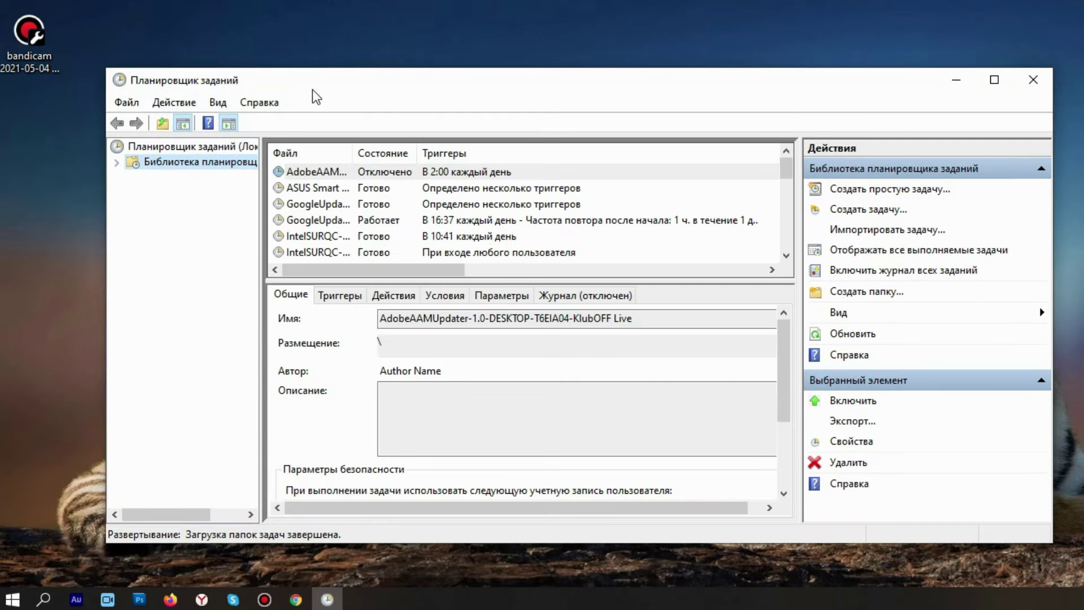
Disable the GoogleUpdateTaskMachineCore task in the Task Scheduler library.
{"action": "left_click", "coordinate": [117, 162]}
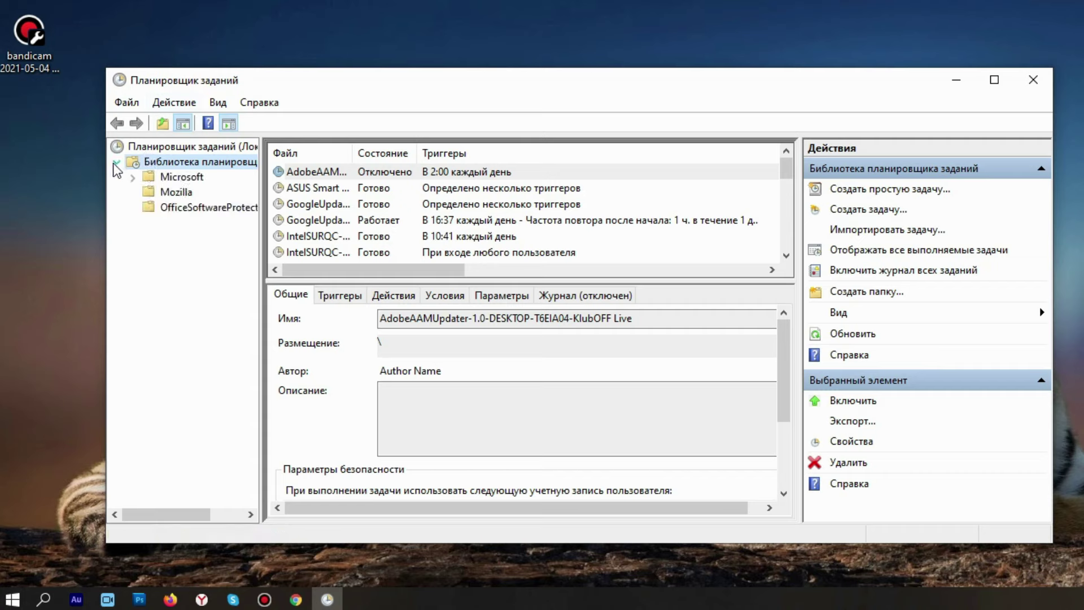
{"action": "left_click", "coordinate": [116, 163]}
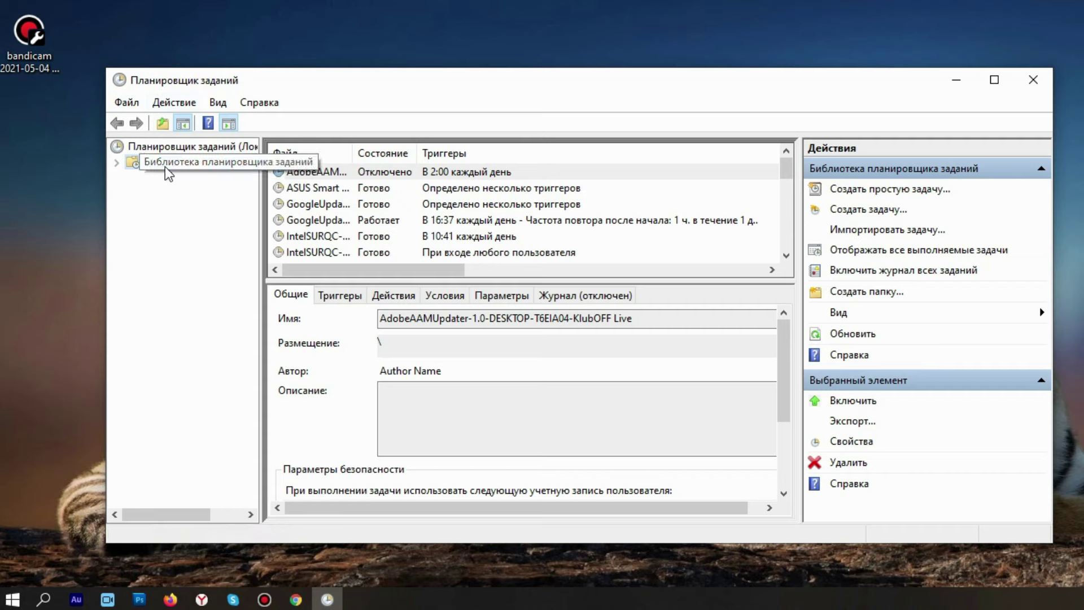
{"action": "left_click", "coordinate": [328, 209]}
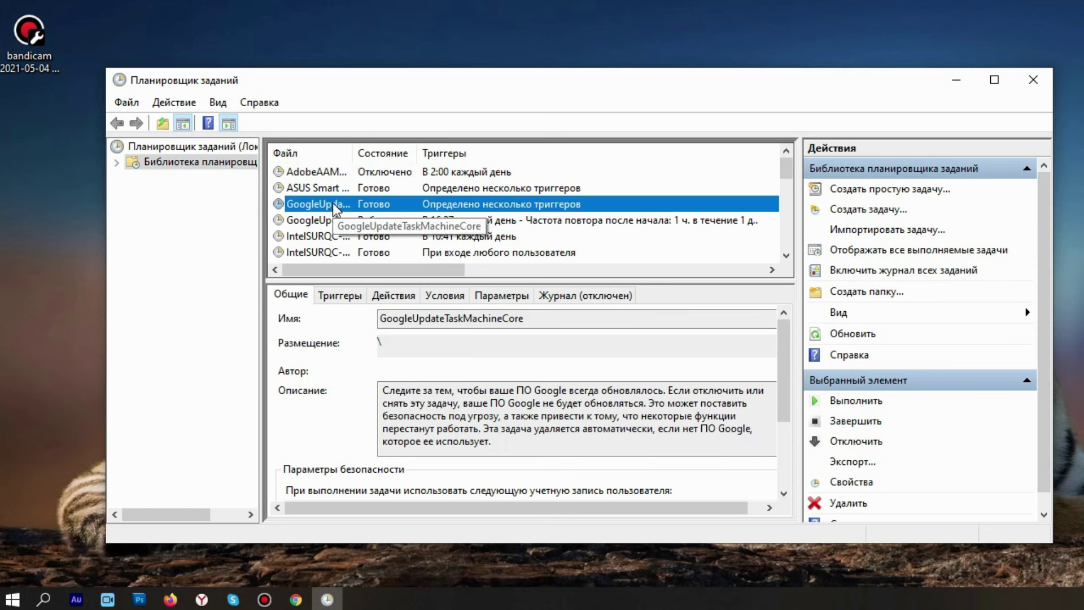
{"action": "right_click", "coordinate": [333, 202]}
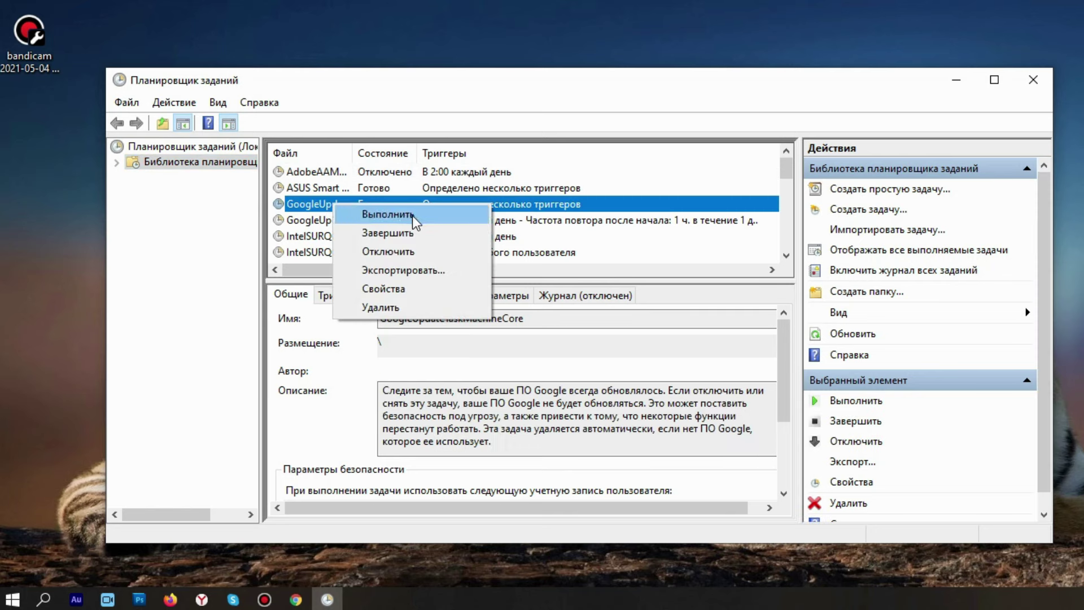
{"action": "left_click", "coordinate": [419, 250]}
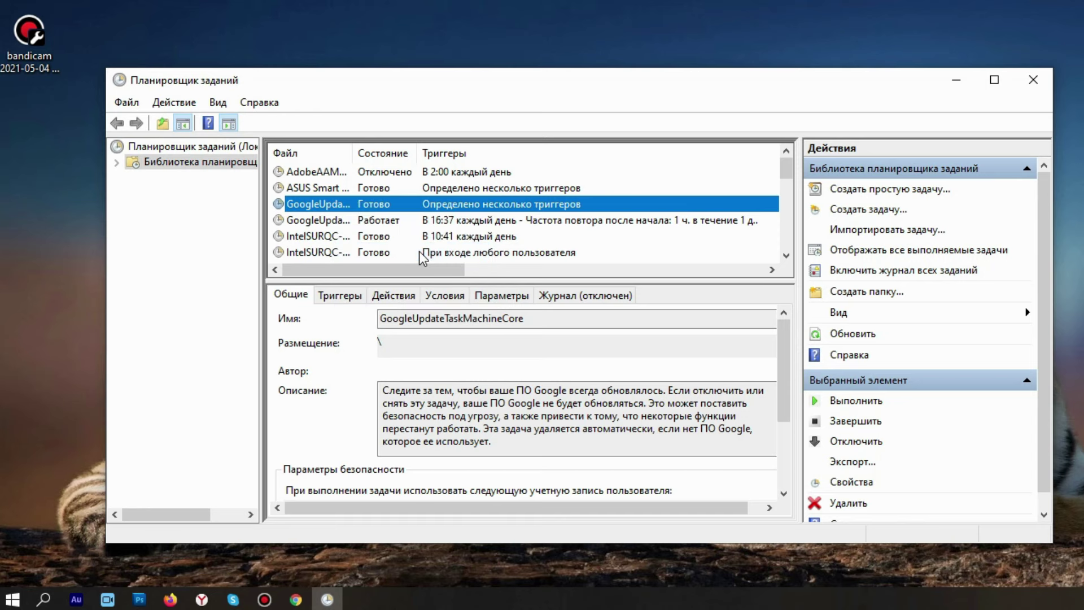
Disable the GoogleUpdateTaskMachineUA task and check the rest of the task list for other Google update tasks.
{"action": "left_click", "coordinate": [330, 222]}
{"action": "right_click", "coordinate": [329, 221]}
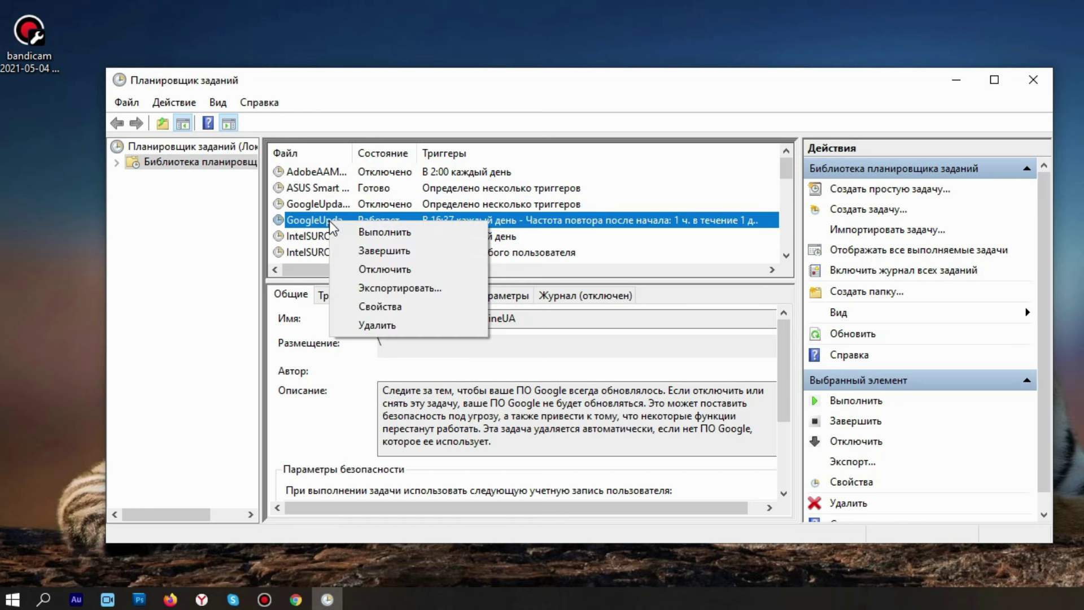
{"action": "left_click", "coordinate": [371, 268]}
{"action": "scroll", "coordinate": [351, 233], "scroll_direction": "down", "scroll_amount": 5}
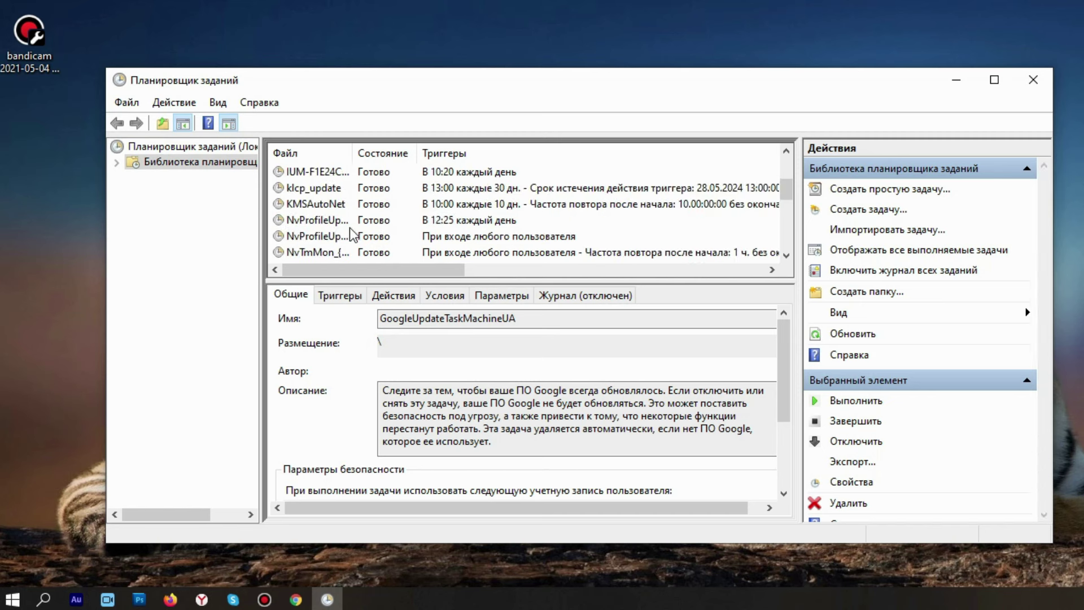
{"action": "scroll", "coordinate": [351, 234], "scroll_direction": "down", "scroll_amount": 5}
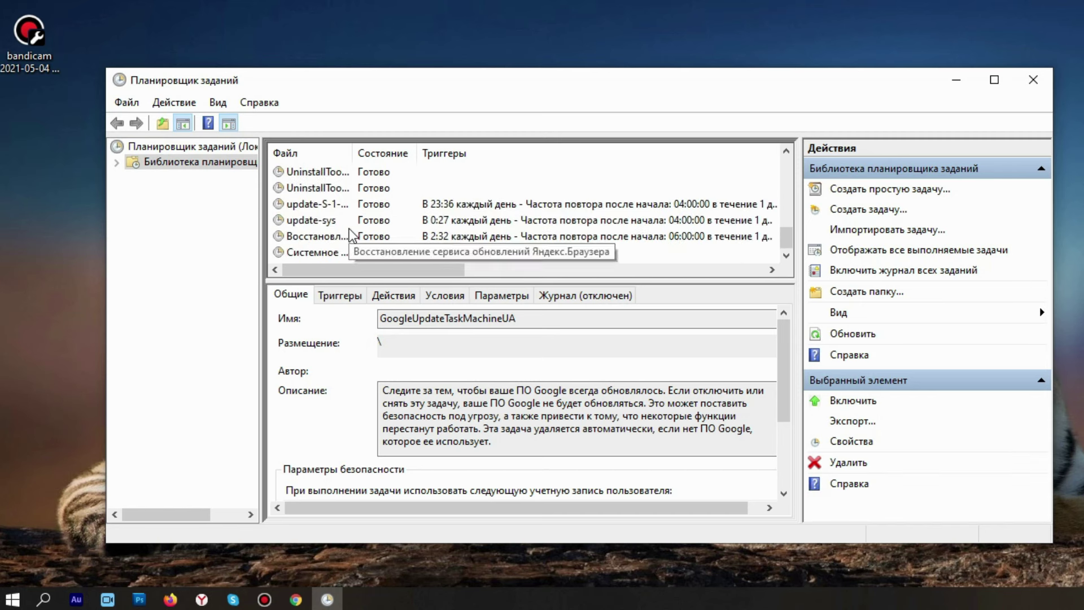
{"action": "scroll", "coordinate": [351, 234], "scroll_direction": "up", "scroll_amount": 10}
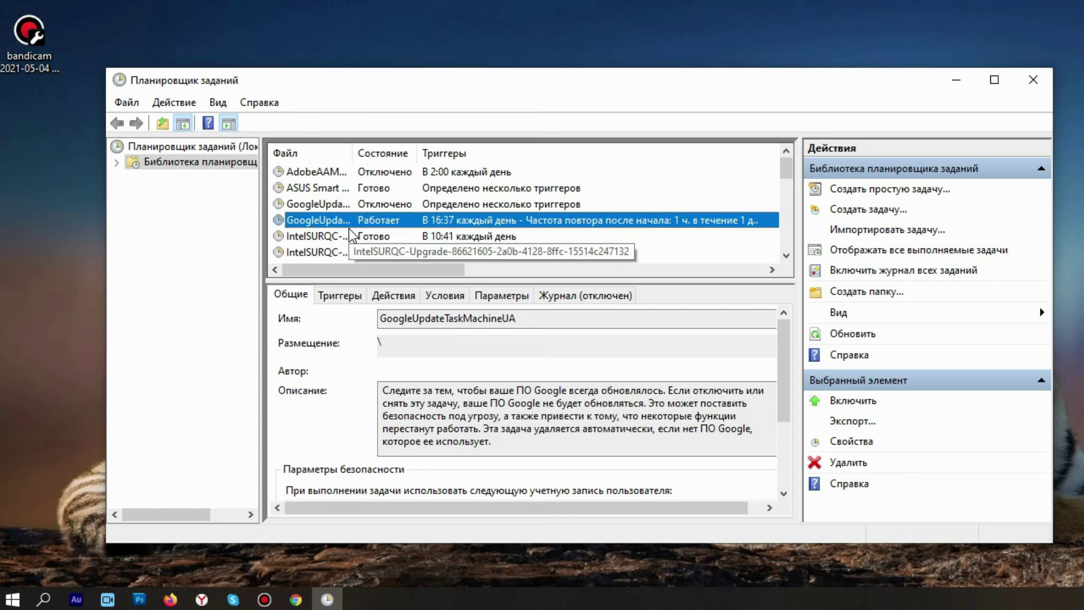
{"action": "left_click", "coordinate": [653, 6]}
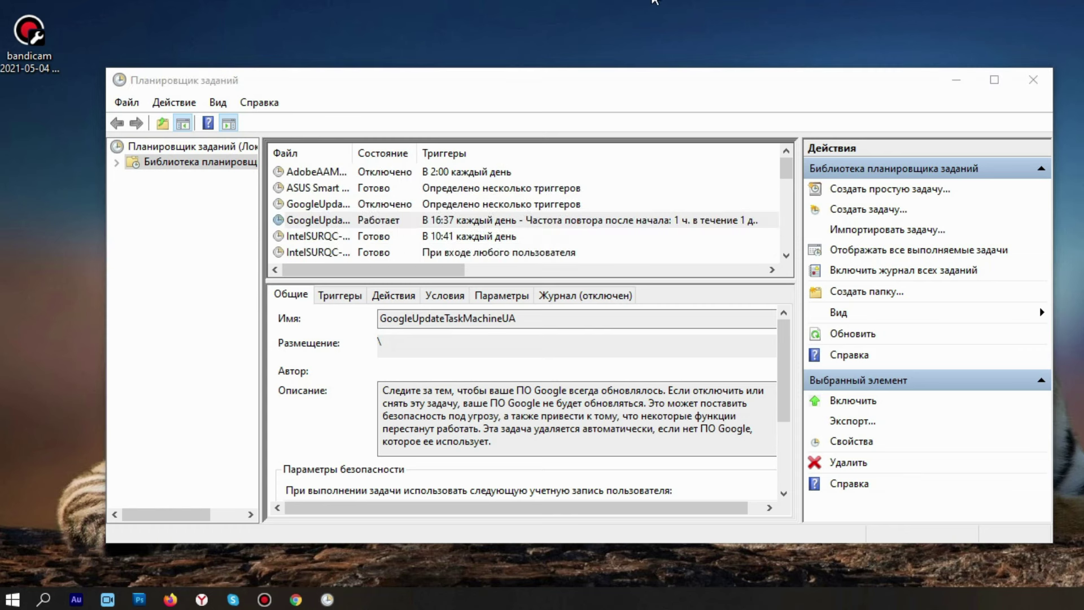
Open the Выполнить (Run) dialog through Windows search and launch System Configuration with msconfig.
{"action": "left_click", "coordinate": [46, 602]}
{"action": "type", "text": "выпол"}
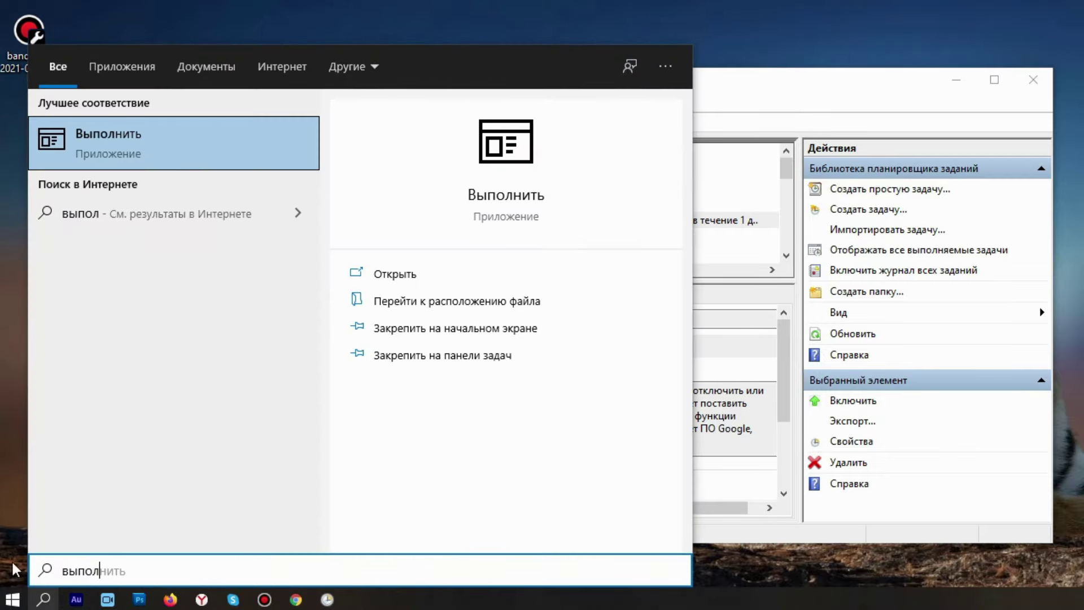
{"action": "left_click", "coordinate": [160, 138]}
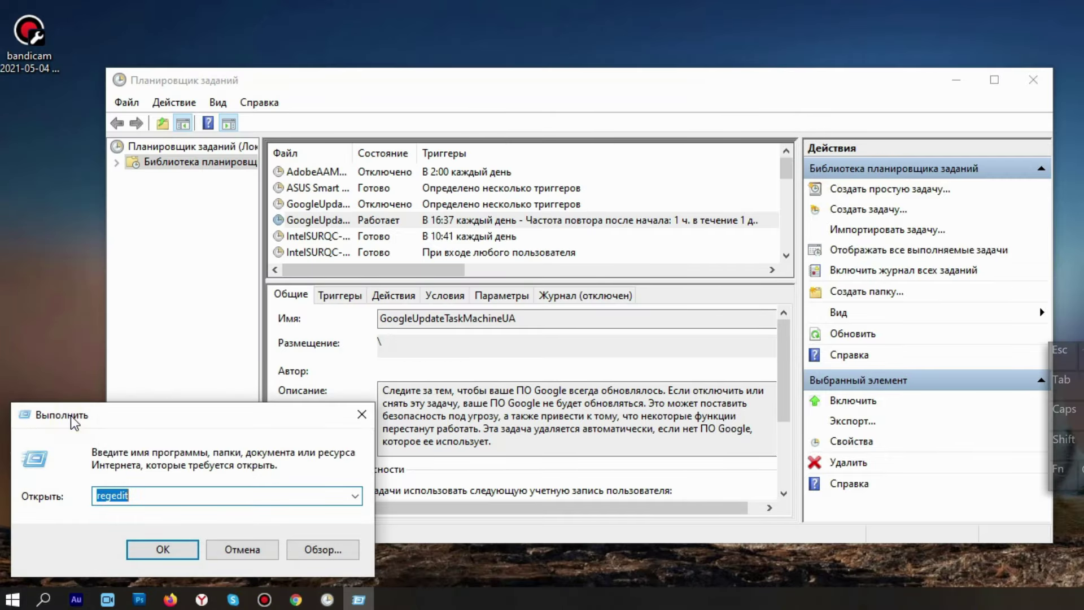
{"action": "left_click_drag", "start_coordinate": [74, 422], "coordinate": [290, 353]}
{"action": "type", "text": "ma"}
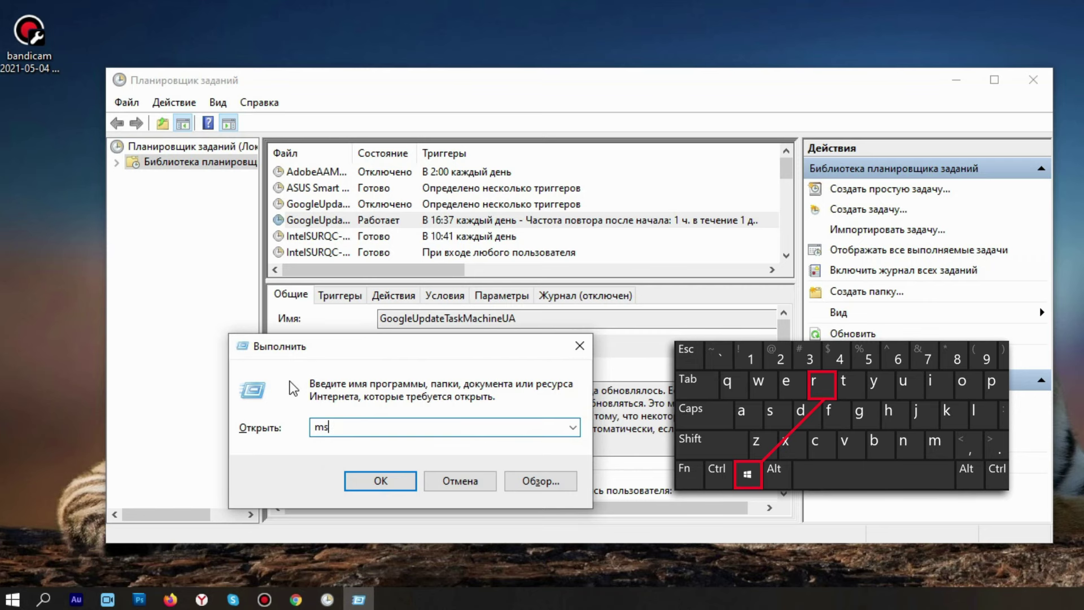
{"action": "type", "text": "config"}
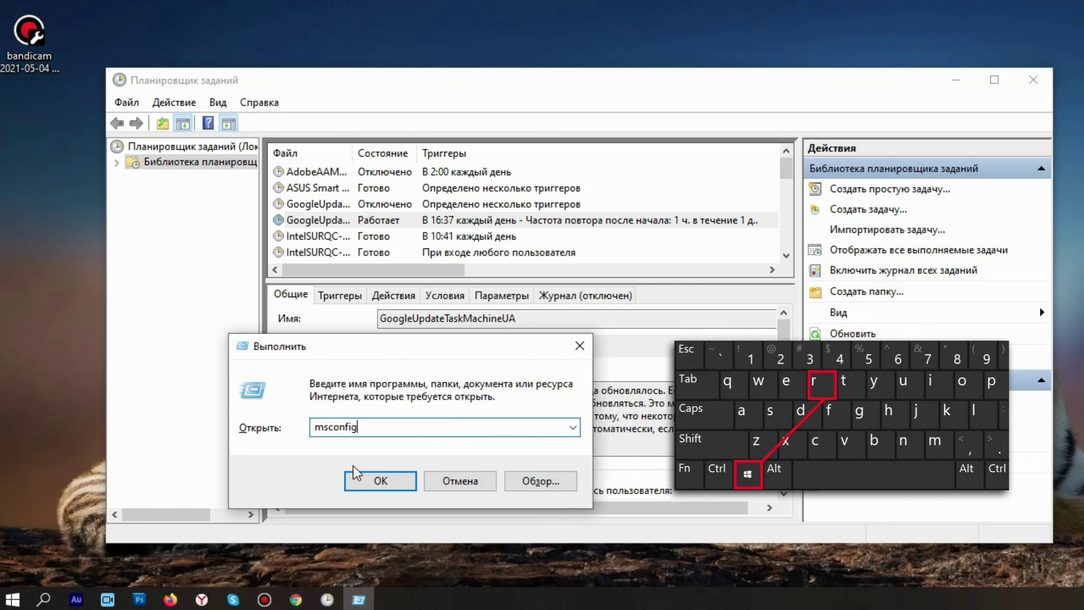
{"action": "left_click", "coordinate": [354, 469]}
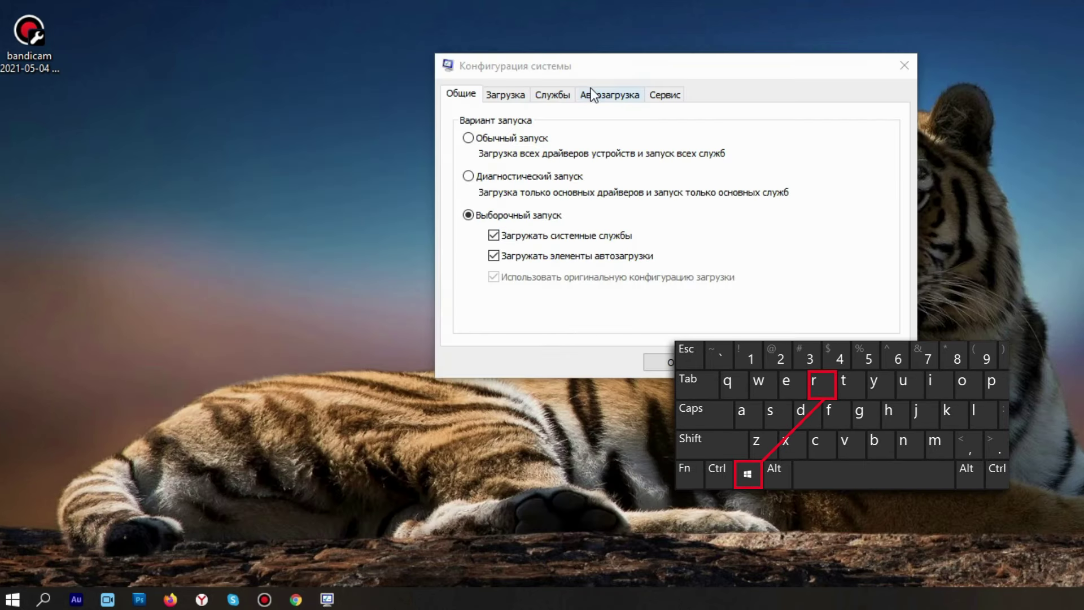
Hide the Microsoft services in System Configuration and disable both Google Update services and the Google Chrome Elevation Service.
{"action": "left_click", "coordinate": [564, 96]}
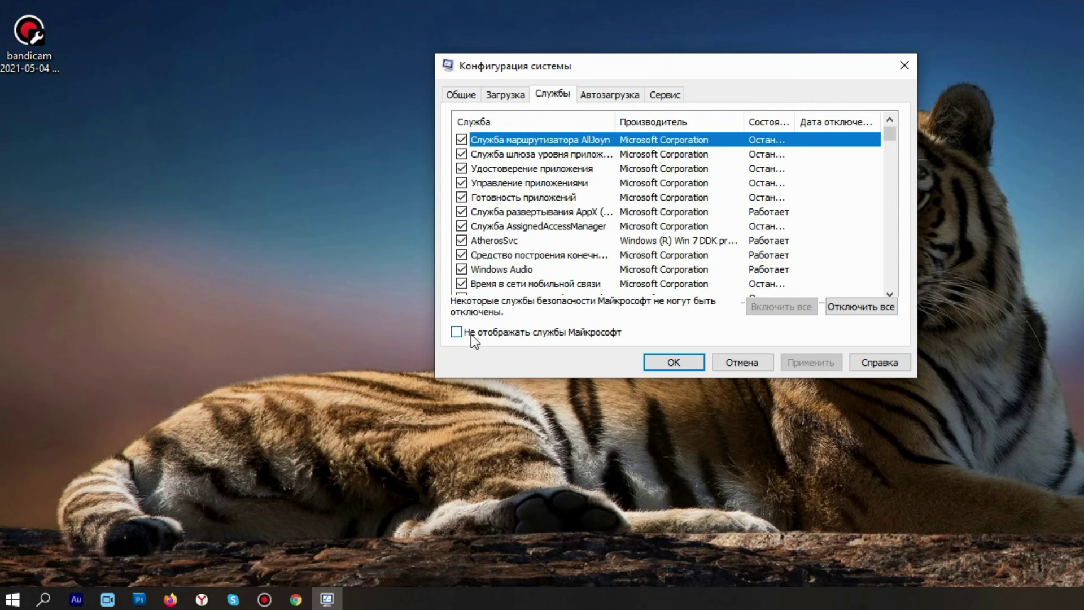
{"action": "left_click", "coordinate": [455, 332]}
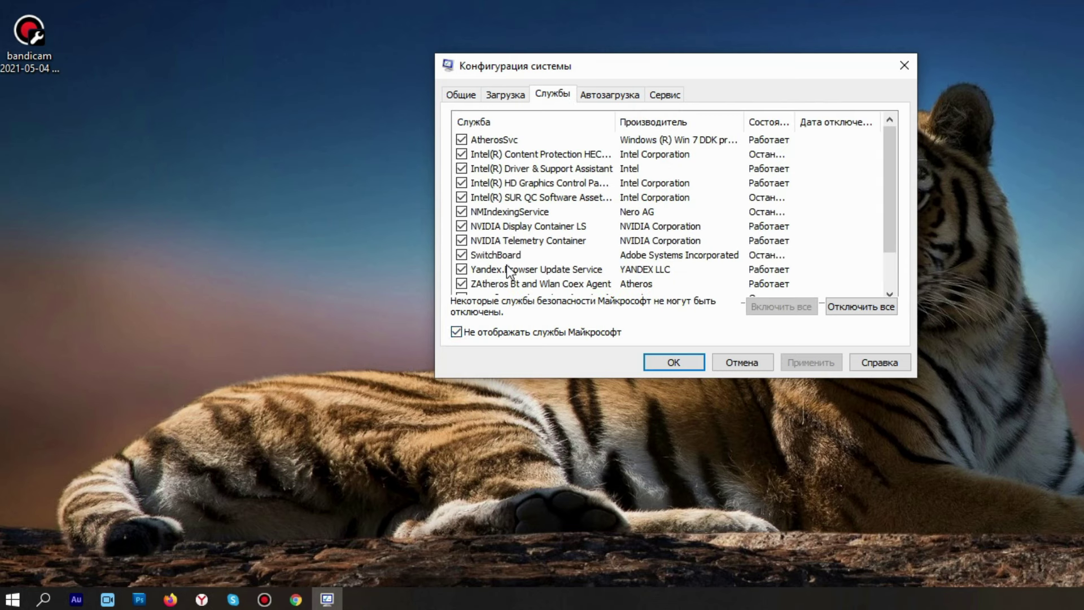
{"action": "left_click_drag", "start_coordinate": [882, 175], "coordinate": [888, 219]}
{"action": "left_click", "coordinate": [462, 284]}
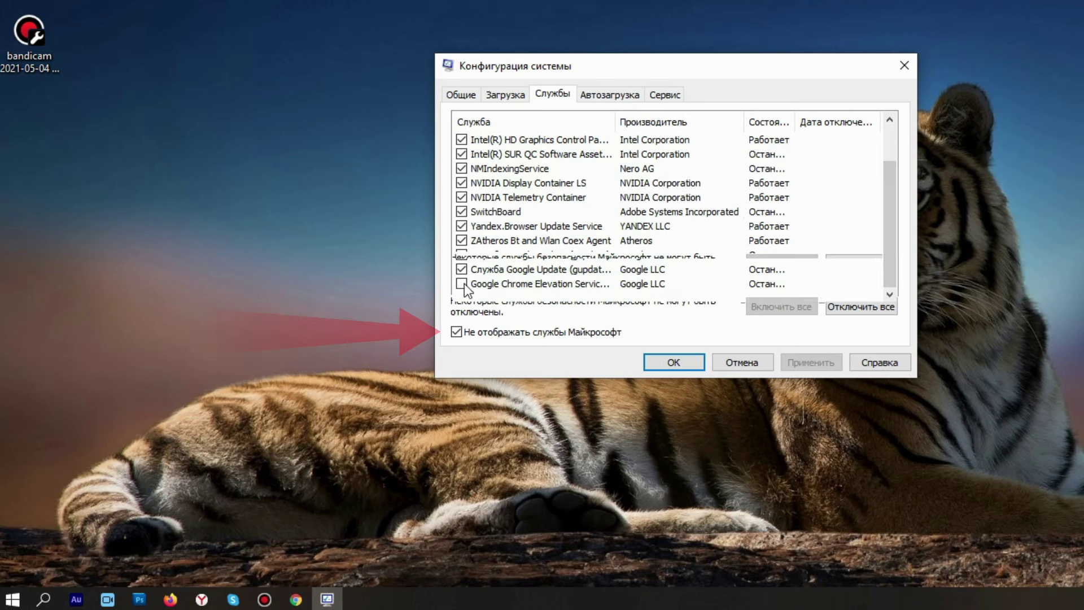
{"action": "left_click", "coordinate": [462, 269]}
{"action": "left_click", "coordinate": [461, 256]}
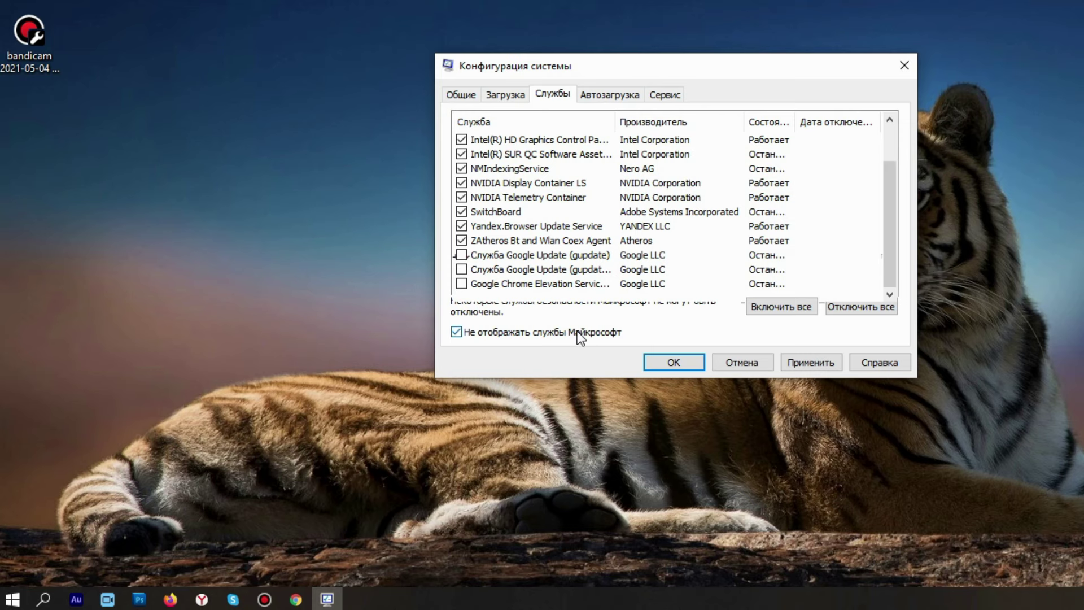
Apply the service changes, close System Configuration and restart the computer.
{"action": "left_click", "coordinate": [785, 360]}
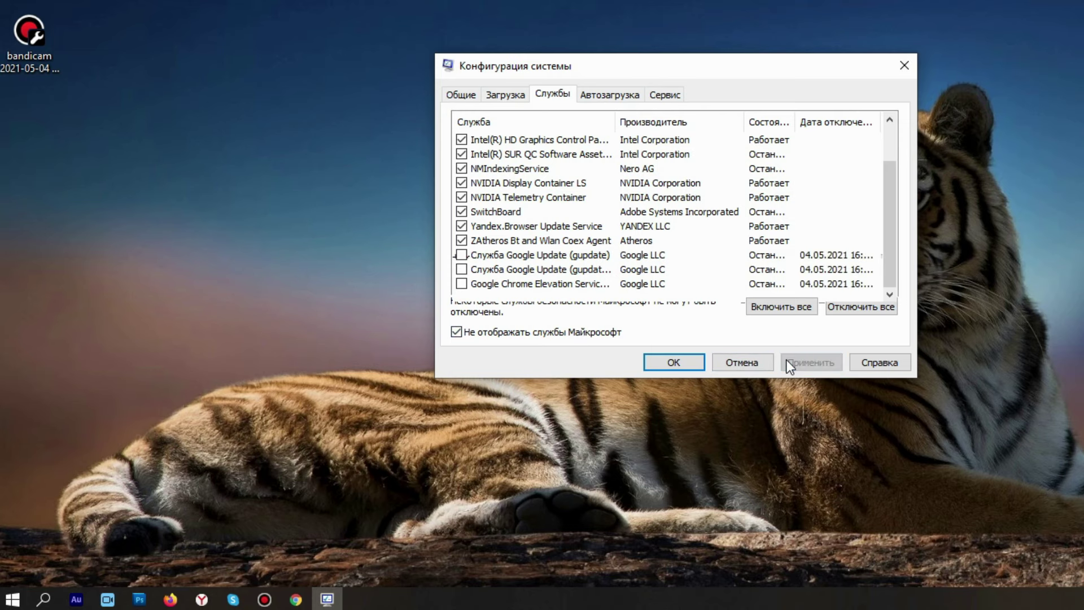
{"action": "left_click", "coordinate": [687, 361]}
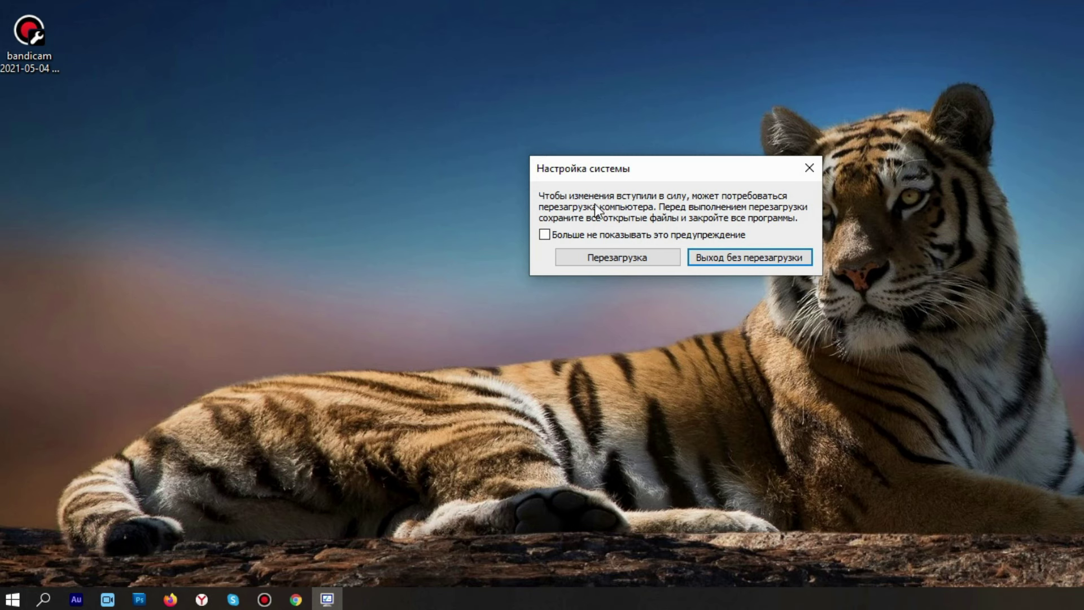
{"action": "left_click", "coordinate": [636, 259]}
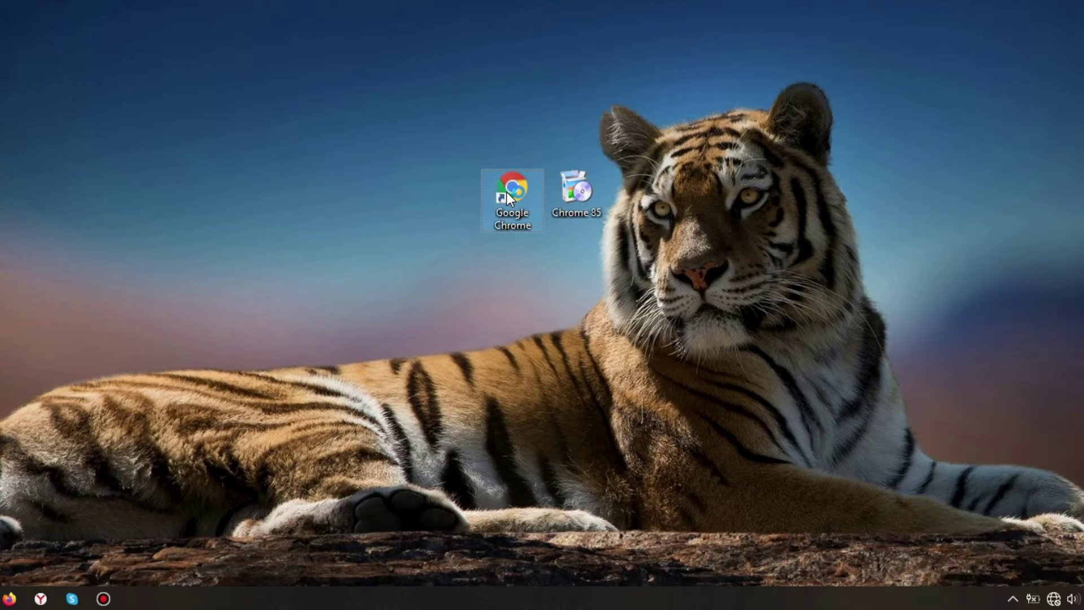
Launch Google Chrome and connect the computer to the WiFi network to recheck for updates on Chrome's About page.
{"action": "double_click", "coordinate": [507, 192]}
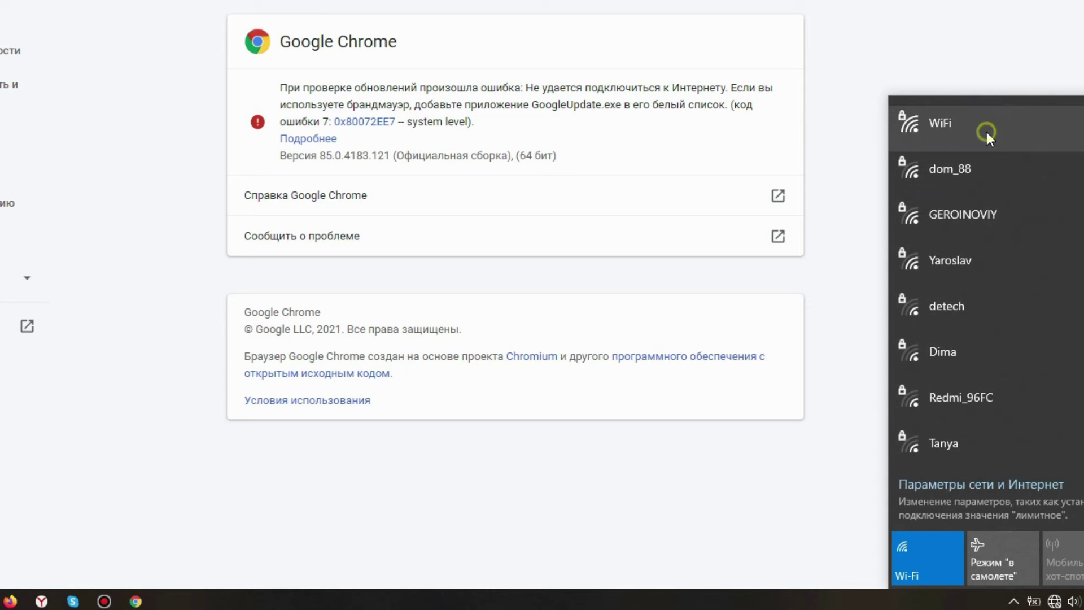
{"action": "left_click", "coordinate": [987, 132]}
{"action": "left_click", "coordinate": [1073, 204]}
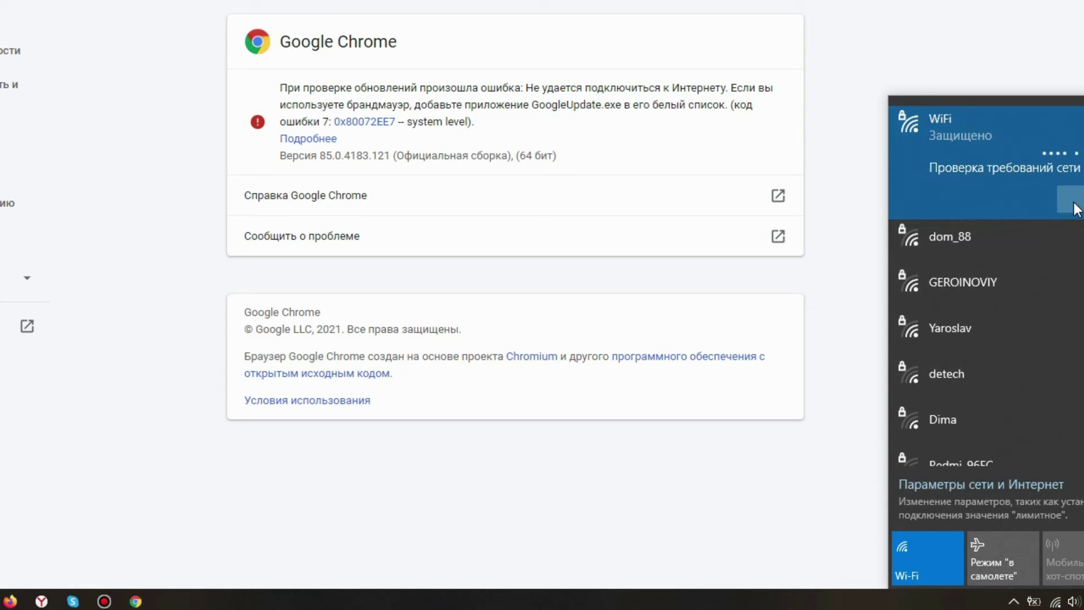
{"action": "left_click", "coordinate": [723, 432]}
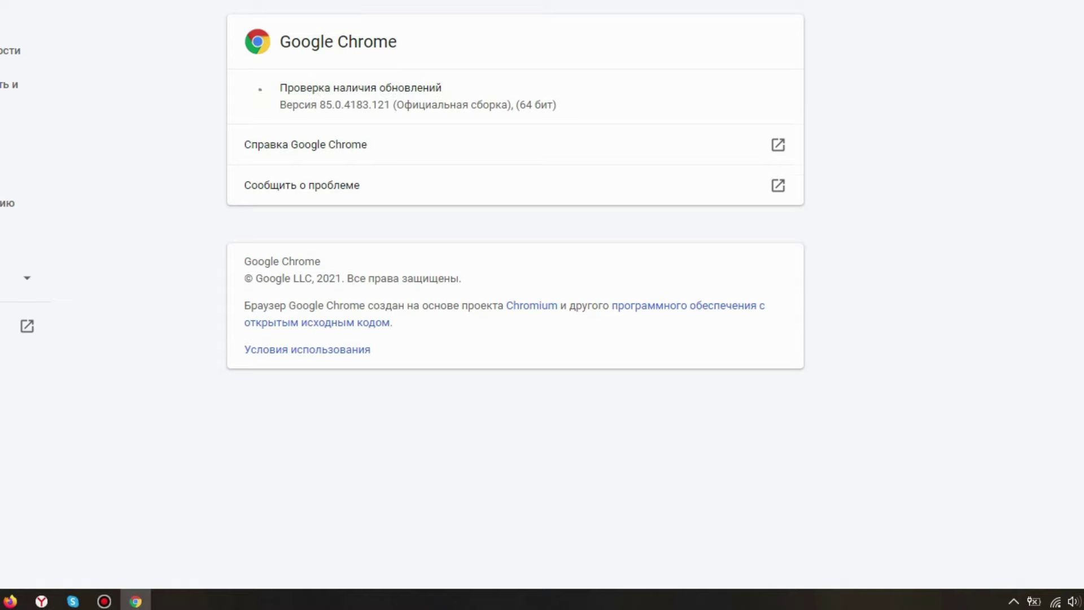